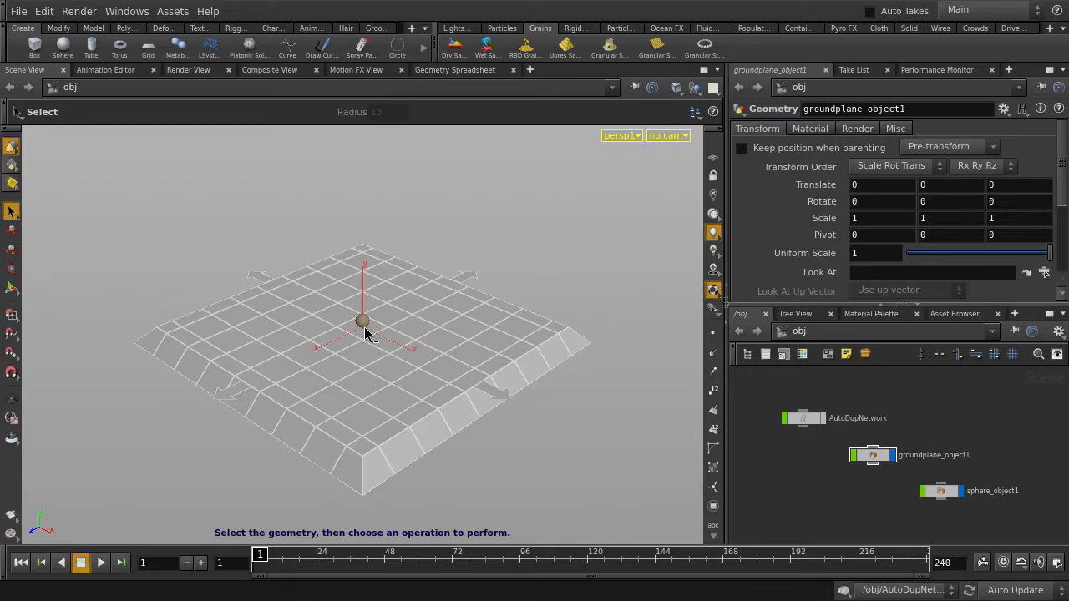
Step: Hide the ground plane's geometry and make sphere_object1 a static collision object
left_click(892, 457)
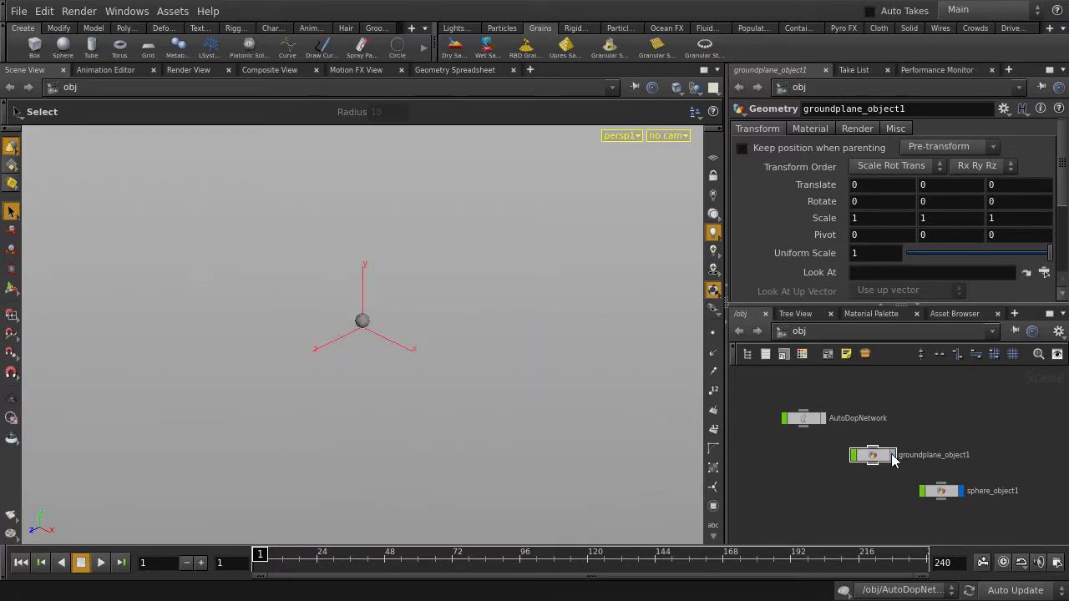
left_click(943, 493)
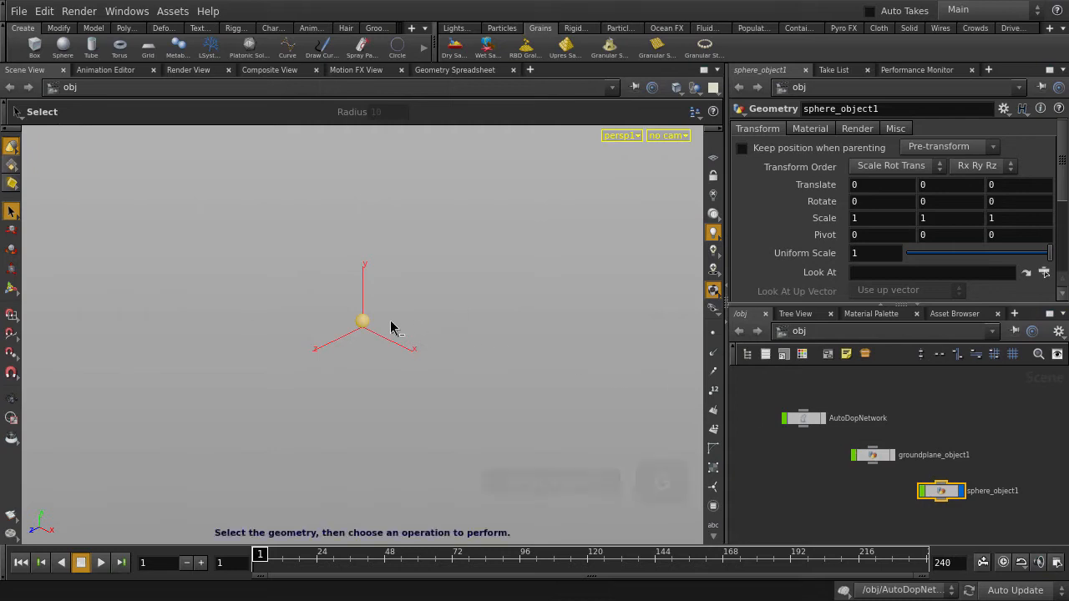
key("space+g")
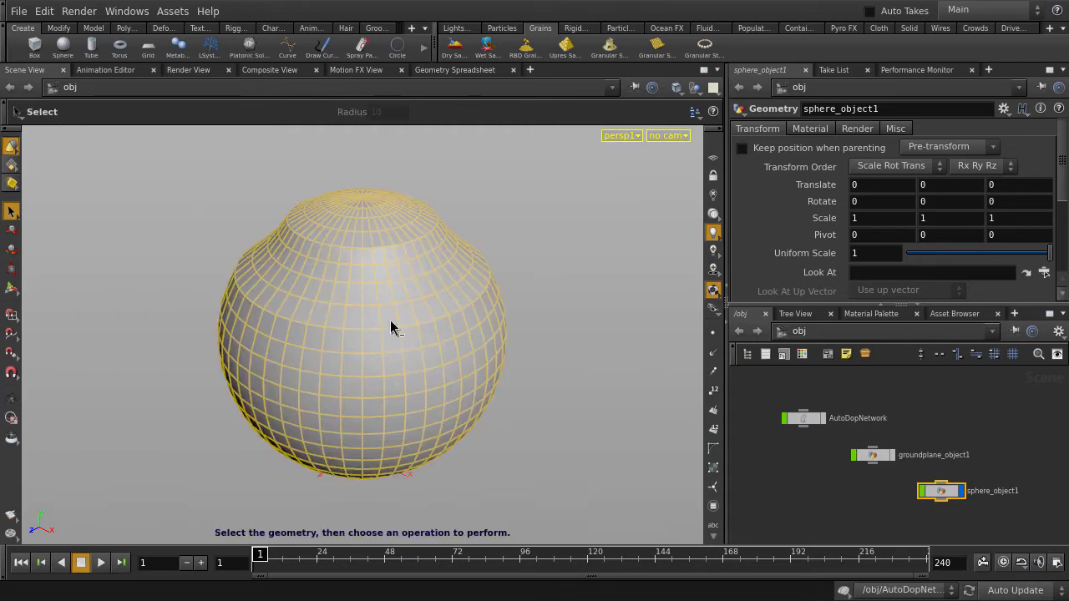
left_click(578, 30)
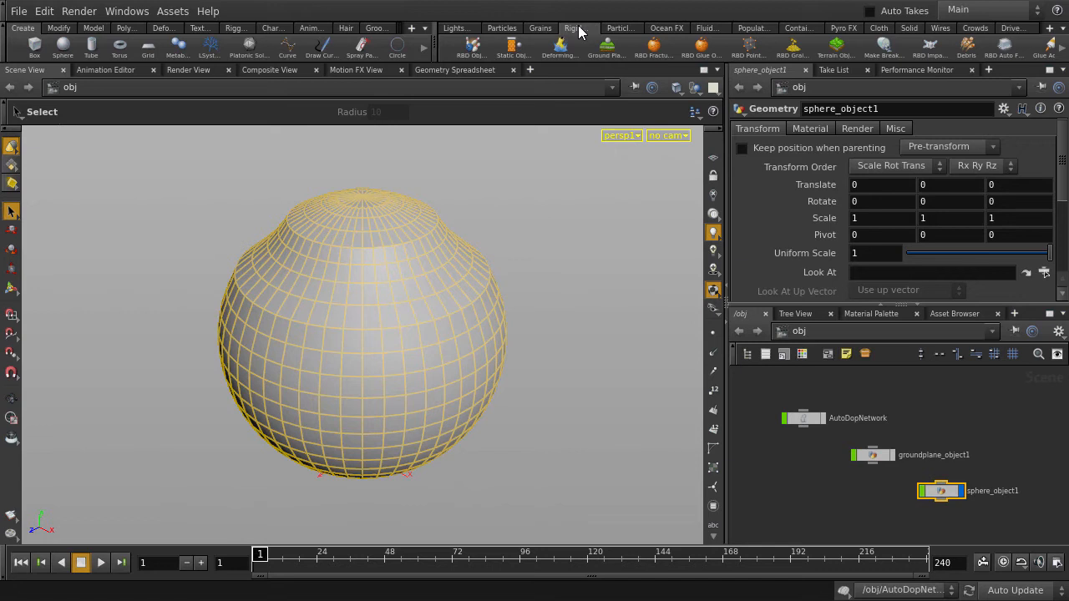
left_click(513, 46)
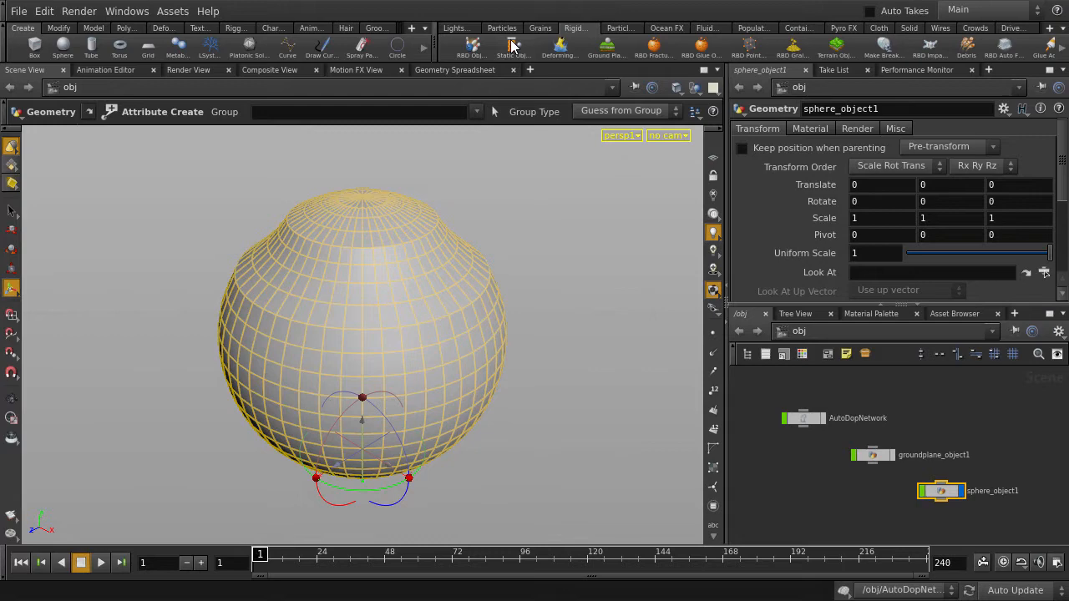
Step: Create a torus at the origin with radii 0.2 and 0.03, 6 rows and 12 columns
left_click(123, 46)
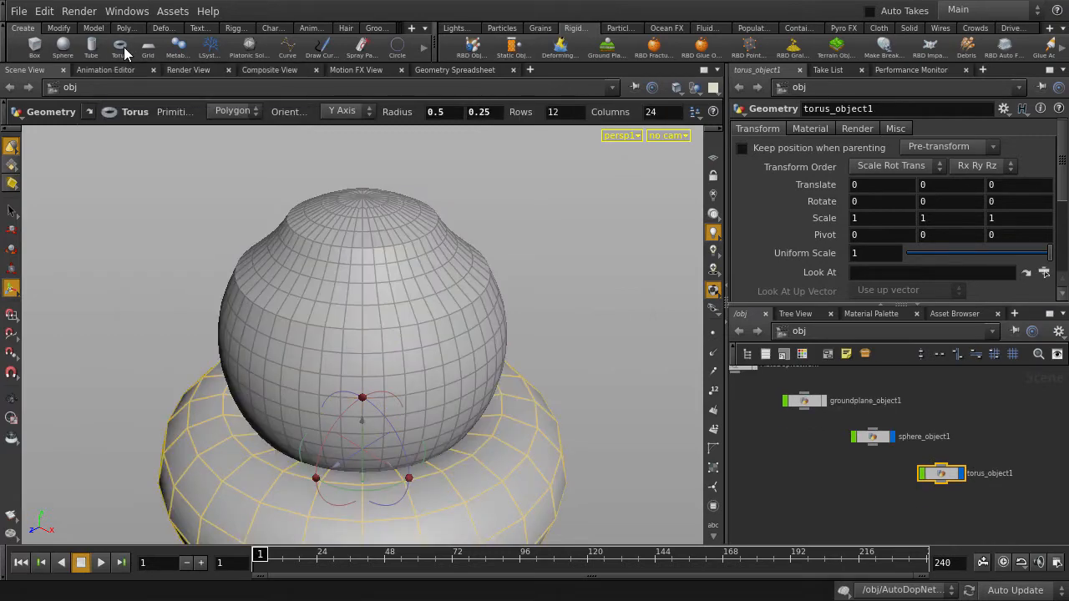
double_click(434, 111)
type("0.2")
key("Tab")
type("0.03")
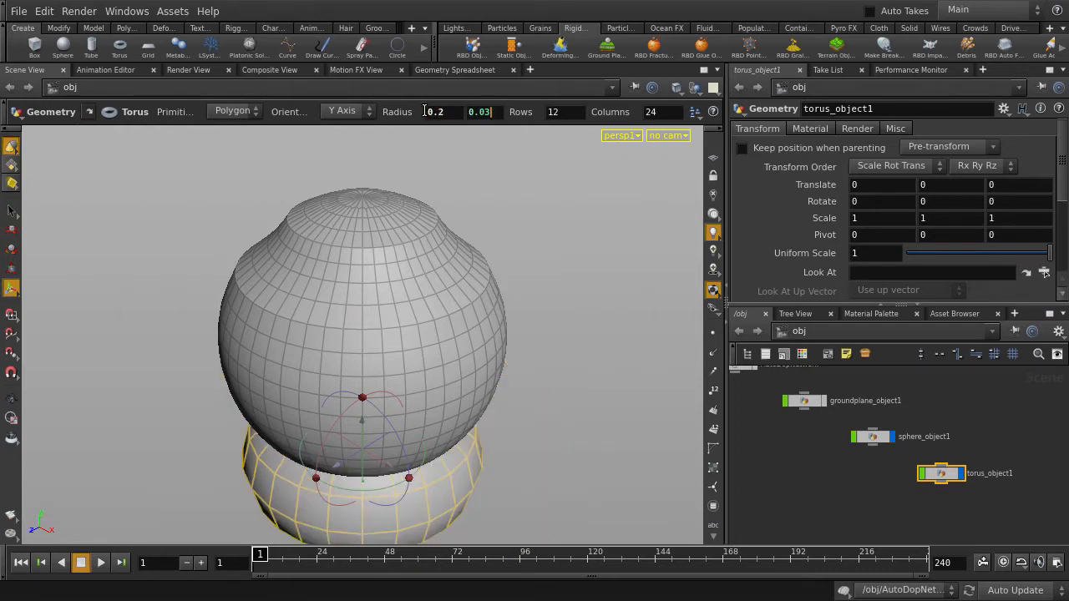
key("Tab")
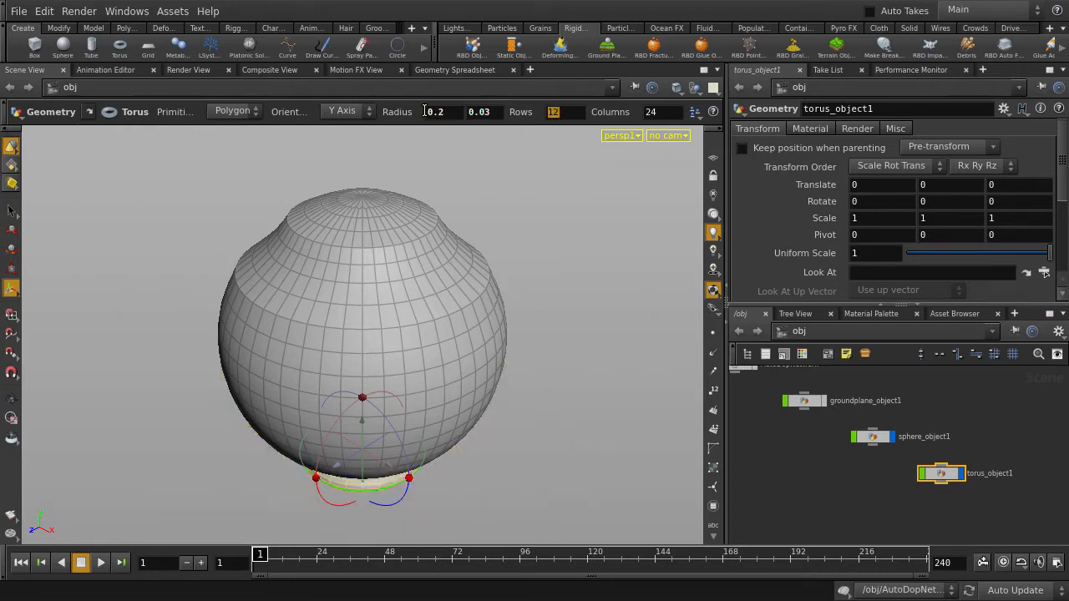
type("6")
key("Tab")
type("12")
key("Tab")
Step: Move the torus straight up to about 1.07 in Y, just above the top of the sphere
key("w")
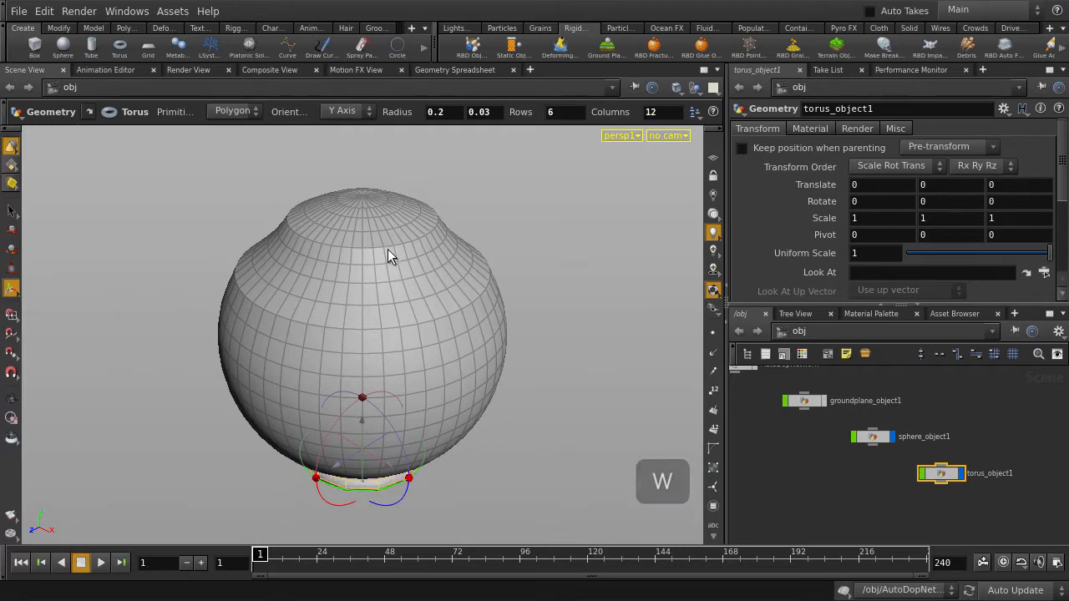
key("t")
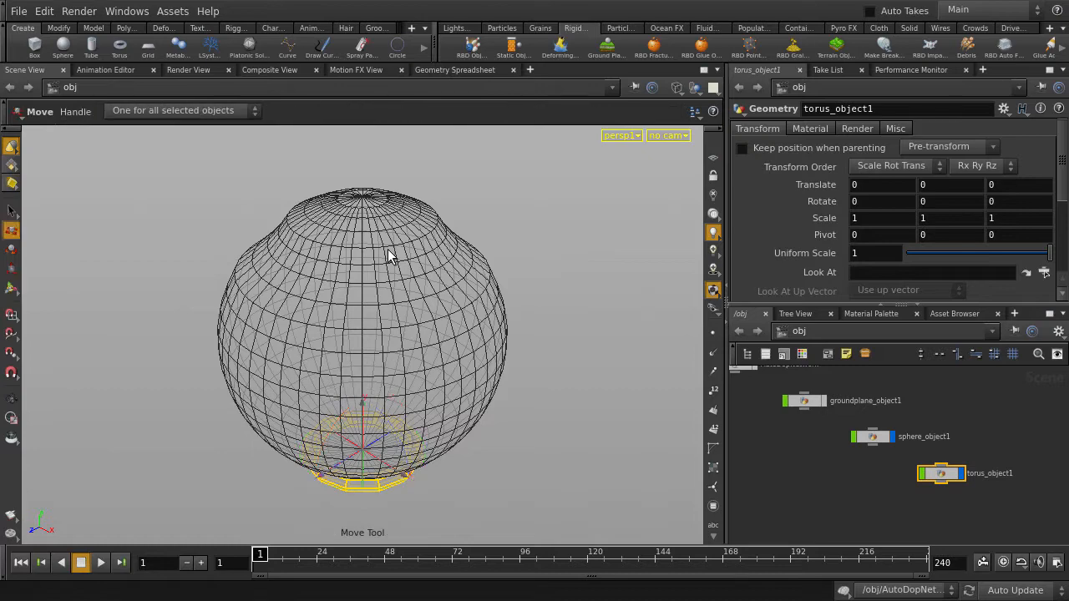
middle_click_drag(544, 485, 580, 191)
key("w")
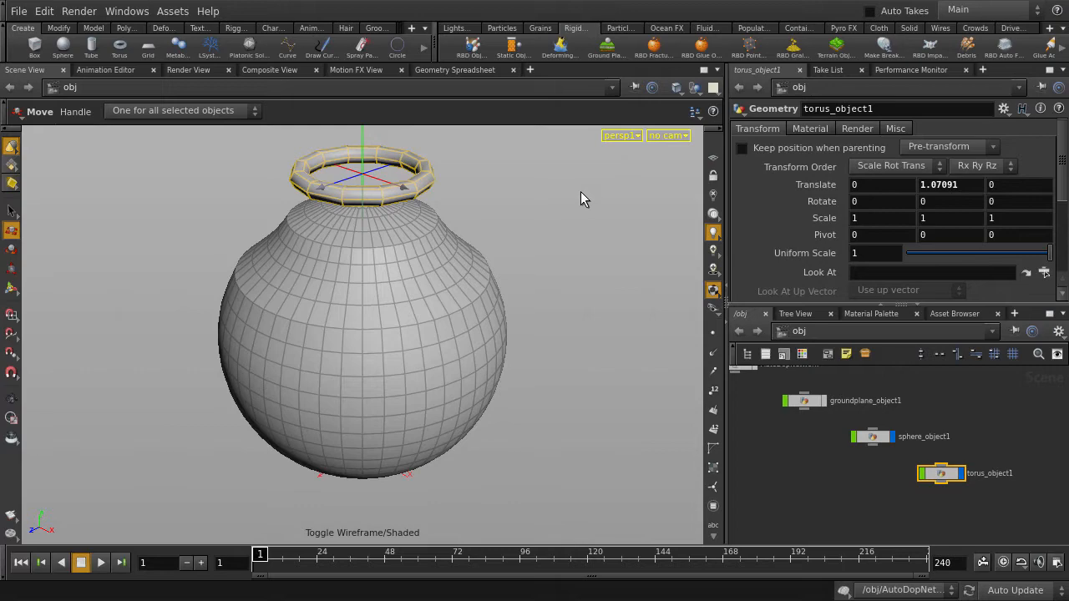
Step: Convert the torus into a Granular Strand so that grains fill its polygon edges
key("Escape")
left_click_drag(515, 167, 496, 253)
key("s")
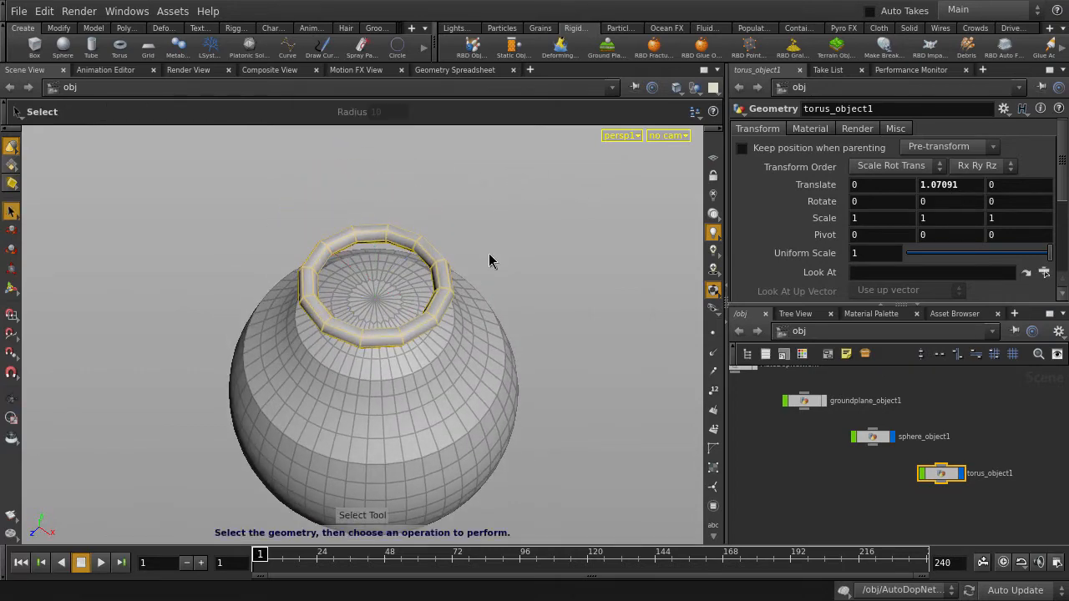
scroll(585, 224, "up", 6)
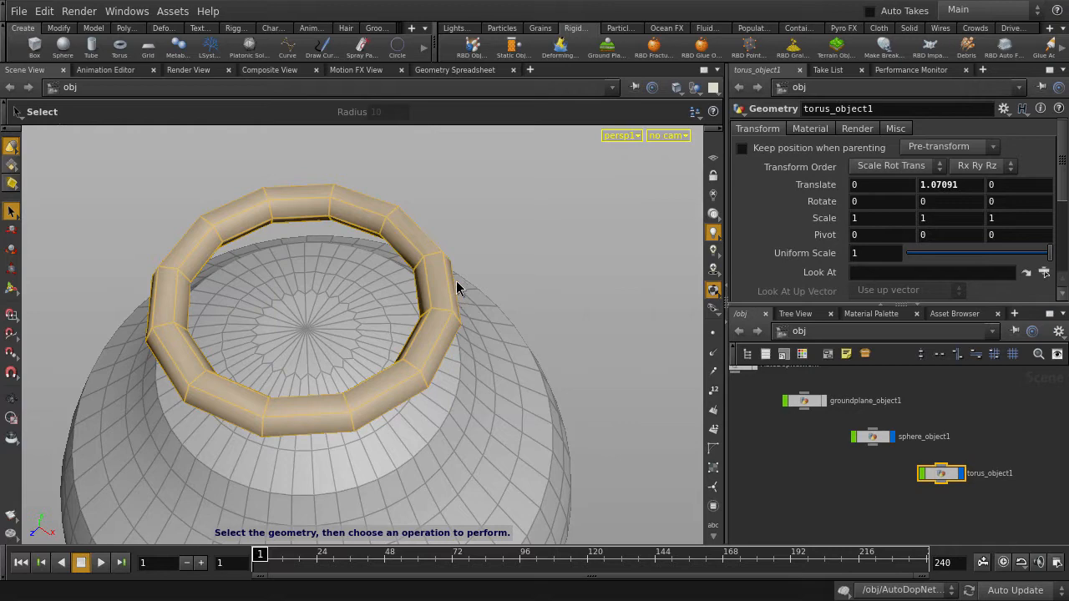
left_click(547, 30)
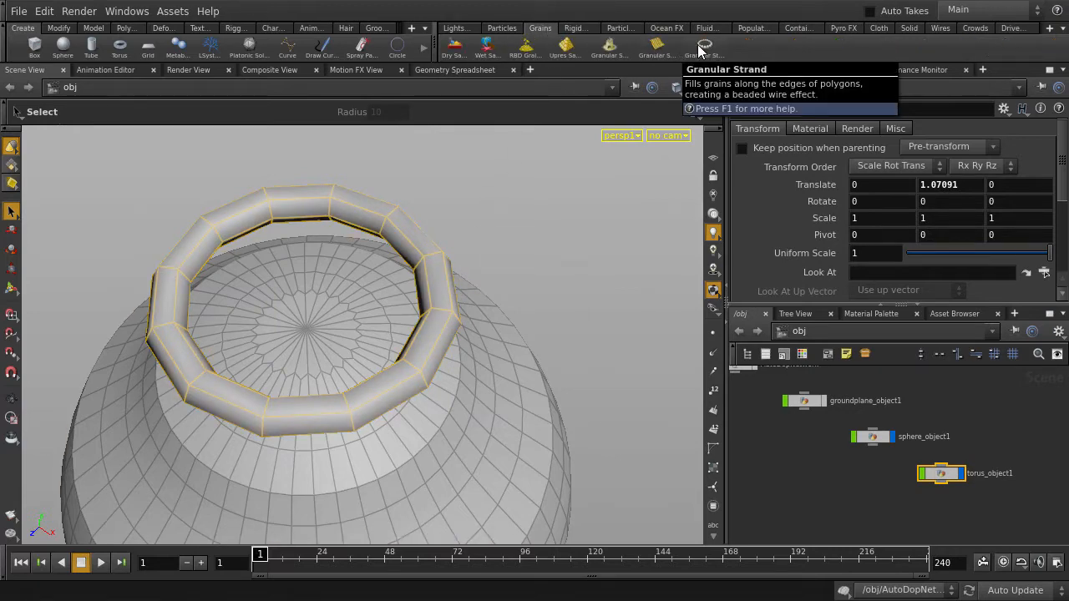
left_click(701, 49)
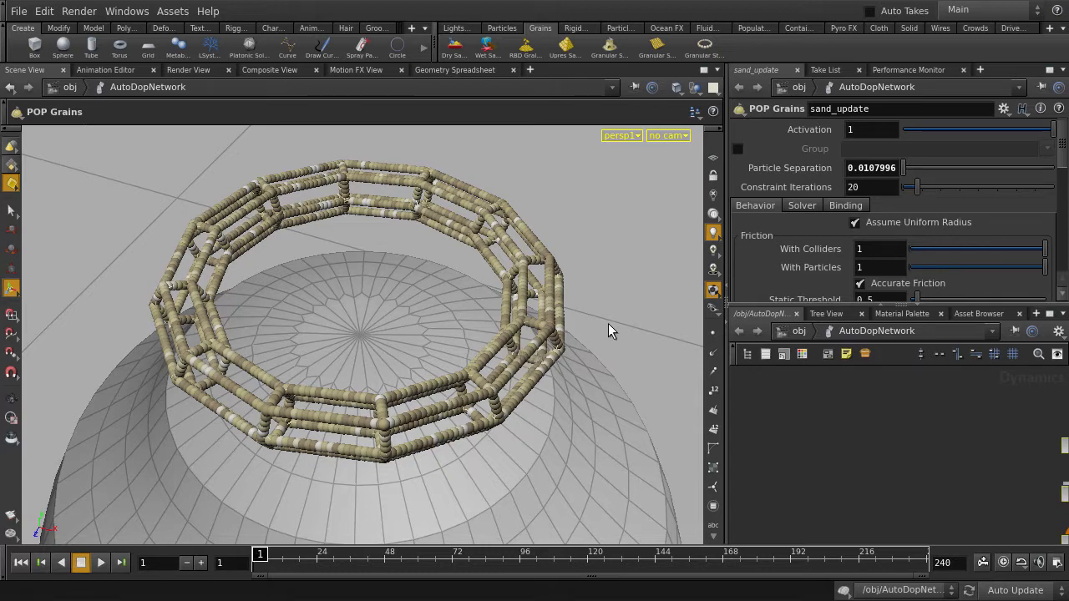
Step: Enable Use OpenCL in the solver settings of the strand's POP Grains node
left_click(800, 205)
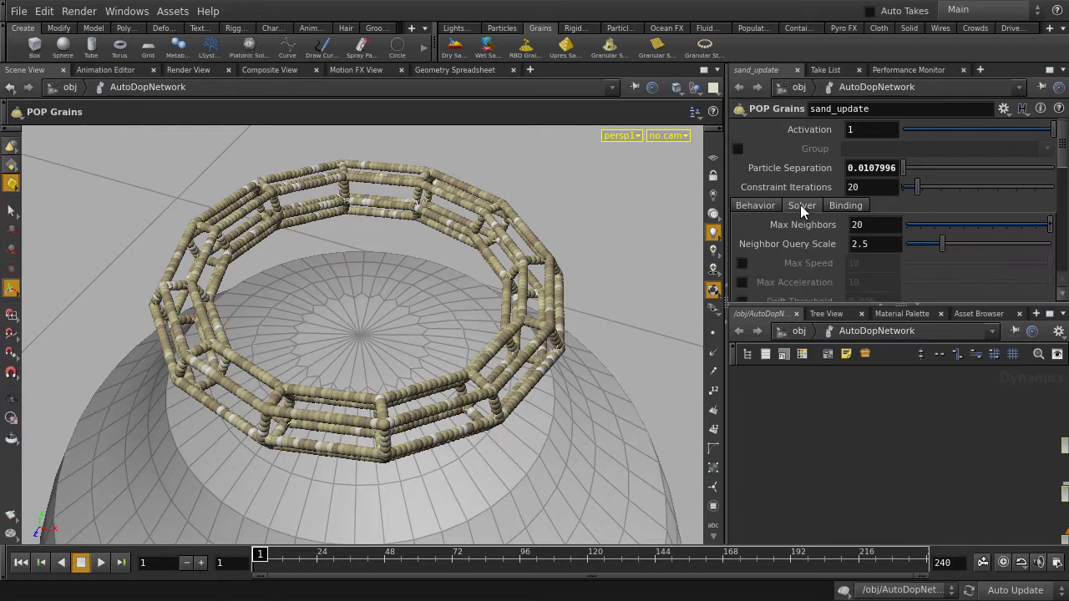
scroll(800, 205, "down", 4)
scroll(800, 205, "down", 2)
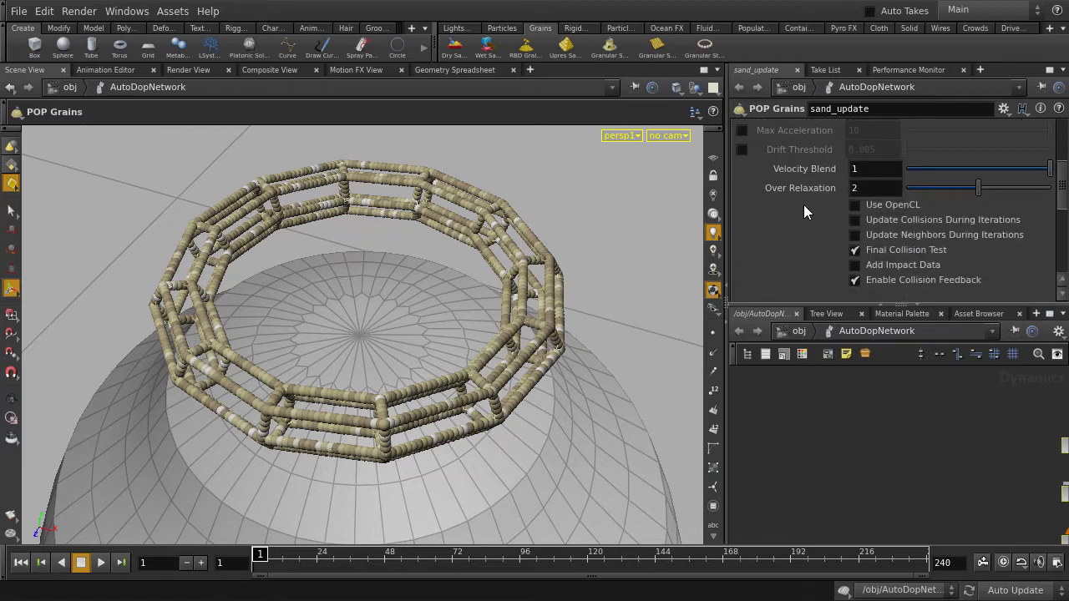
left_click(854, 204)
Step: Play the strand simulation to frame 36, stop it and examine how the grains drape over the sphere
key("Up")
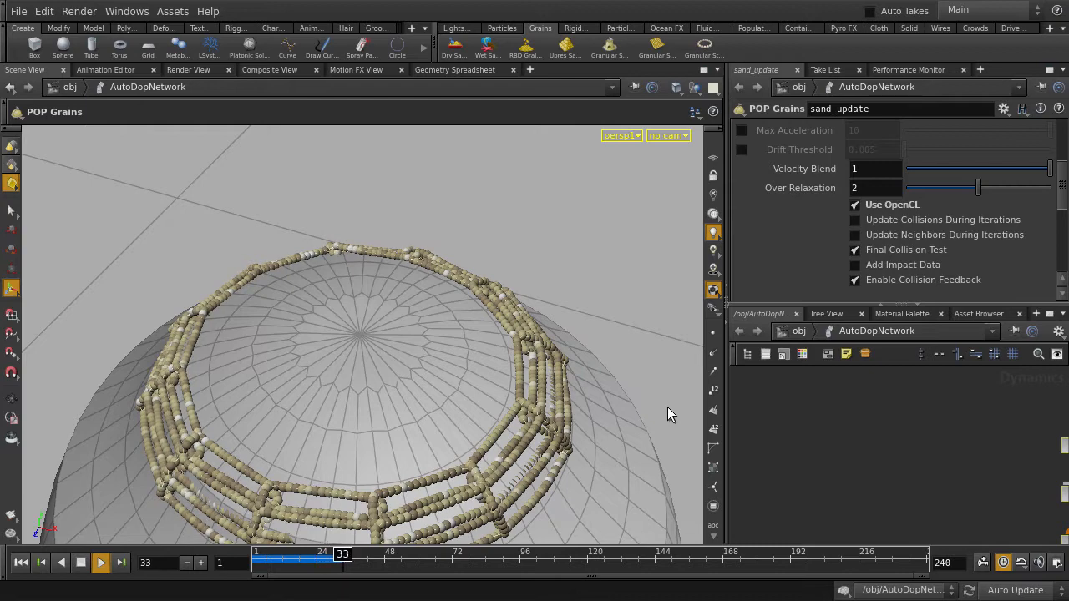
key("Escape")
right_click_drag(607, 420, 589, 433)
left_click_drag(590, 432, 616, 361)
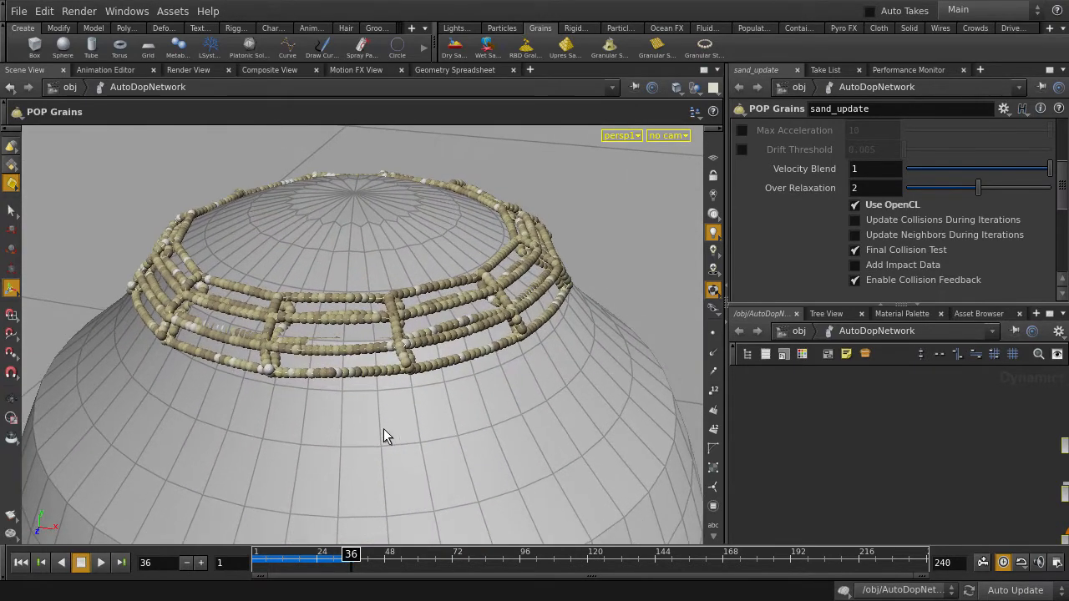
mouse_move(383, 437)
left_mouse_down()
mouse_move(462, 460)
mouse_move(553, 441)
mouse_move(415, 510)
mouse_move(396, 532)
mouse_move(337, 555)
mouse_move(286, 556)
mouse_move(349, 558)
left_mouse_up()
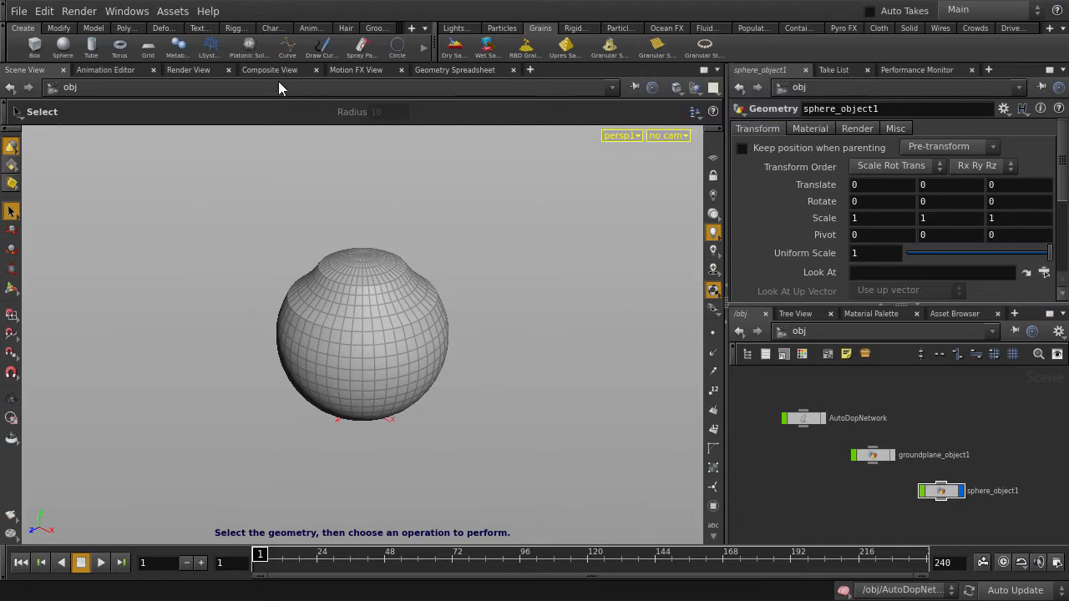
Step: Create a grid at the origin with a size of 0.25 by 1.5
left_click(148, 47)
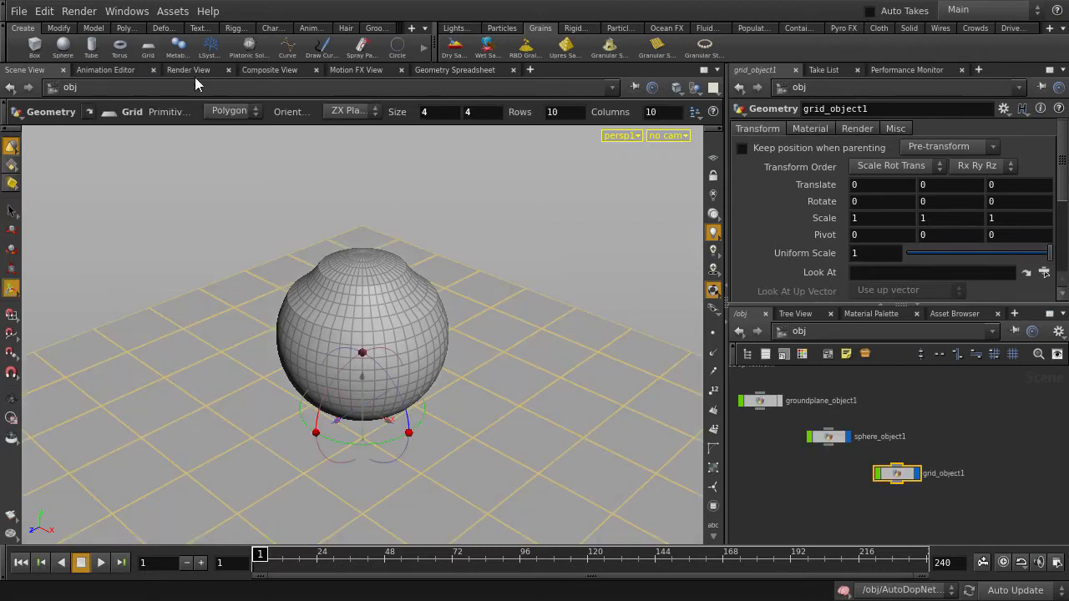
double_click(422, 115)
type("0.25")
key("Tab")
type("1.")
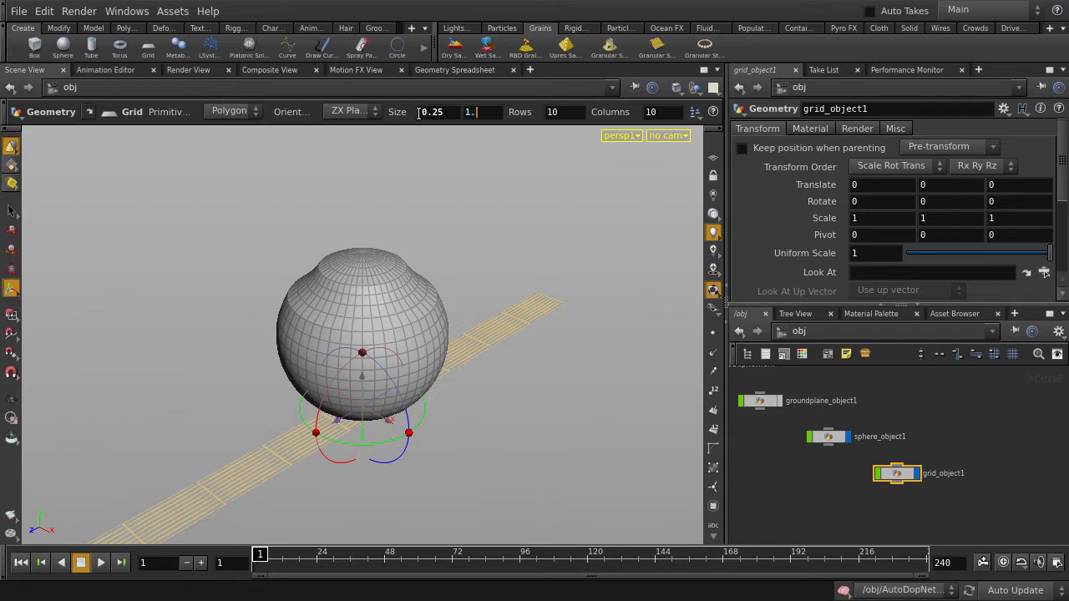
type("5")
key("Return")
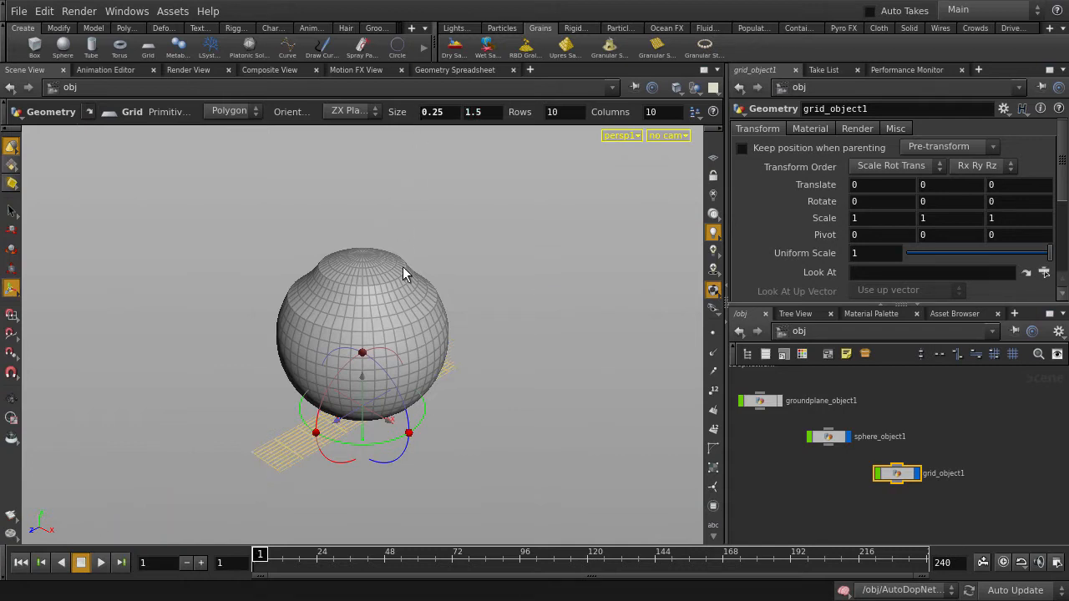
Step: Raise the grid to about 1.41 in Y above the sphere and convert it into a Granular Sheet
key("t")
middle_click_drag(496, 458, 507, 229)
key("s")
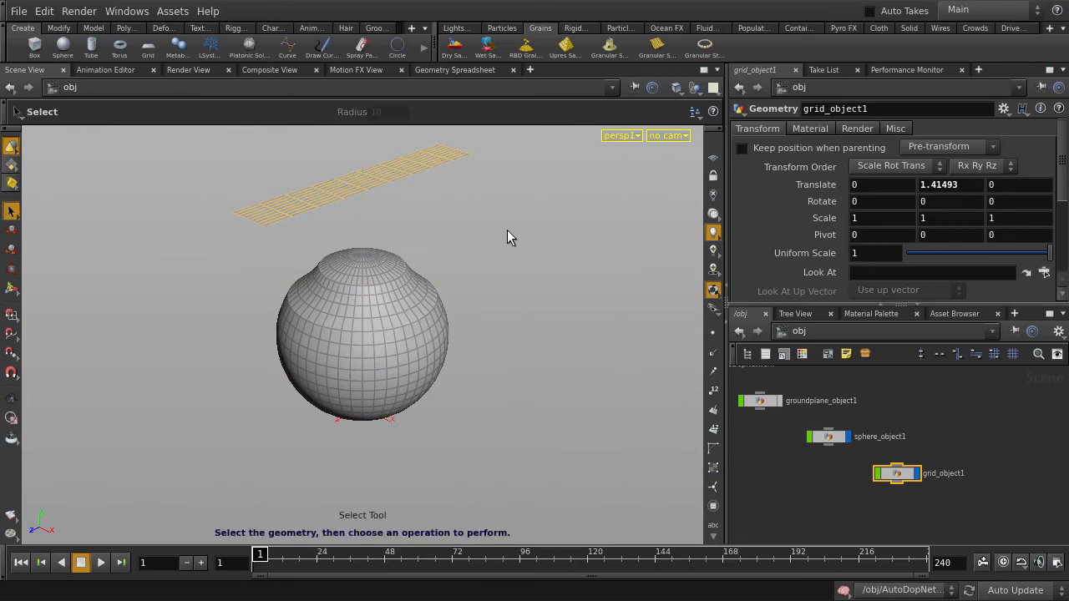
left_click(656, 52)
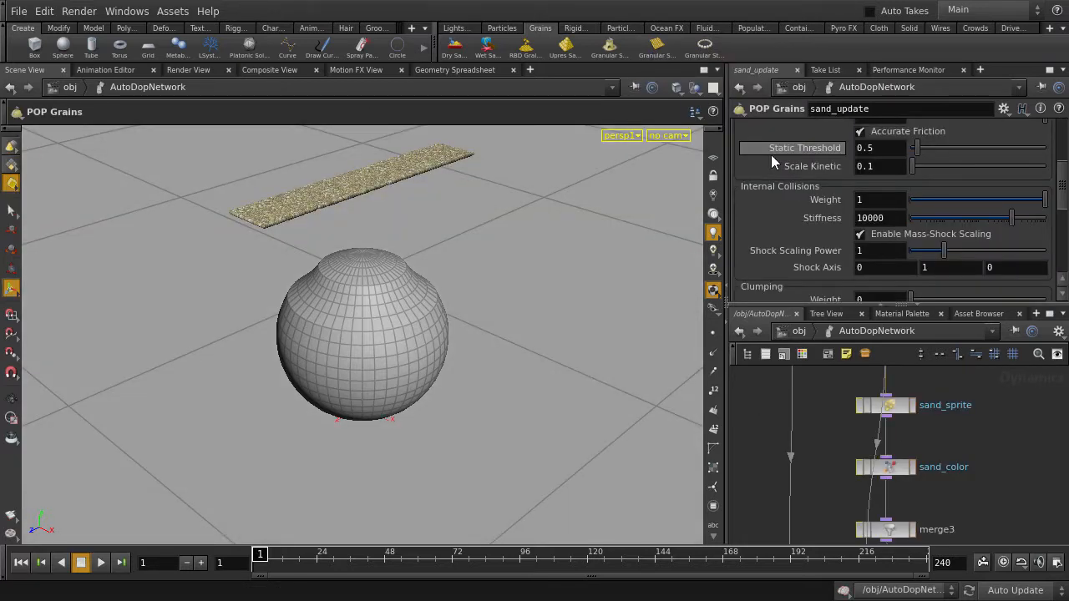
Step: Enable Use OpenCL in the solver settings of the sheet's POP Grains node
scroll(794, 172, "up", 3)
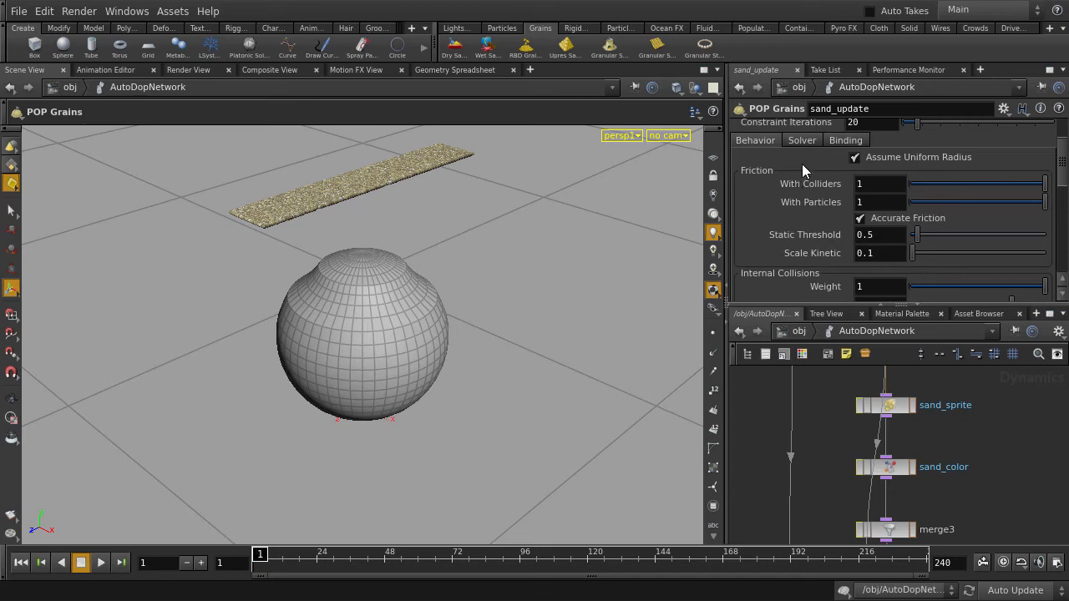
left_click(805, 141)
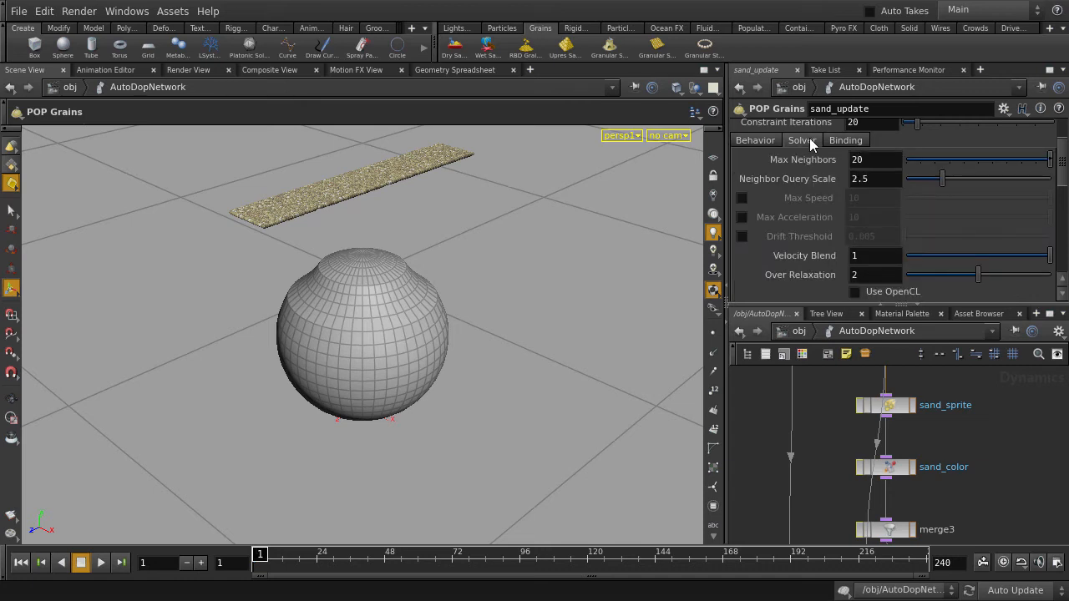
scroll(830, 225, "down", 4)
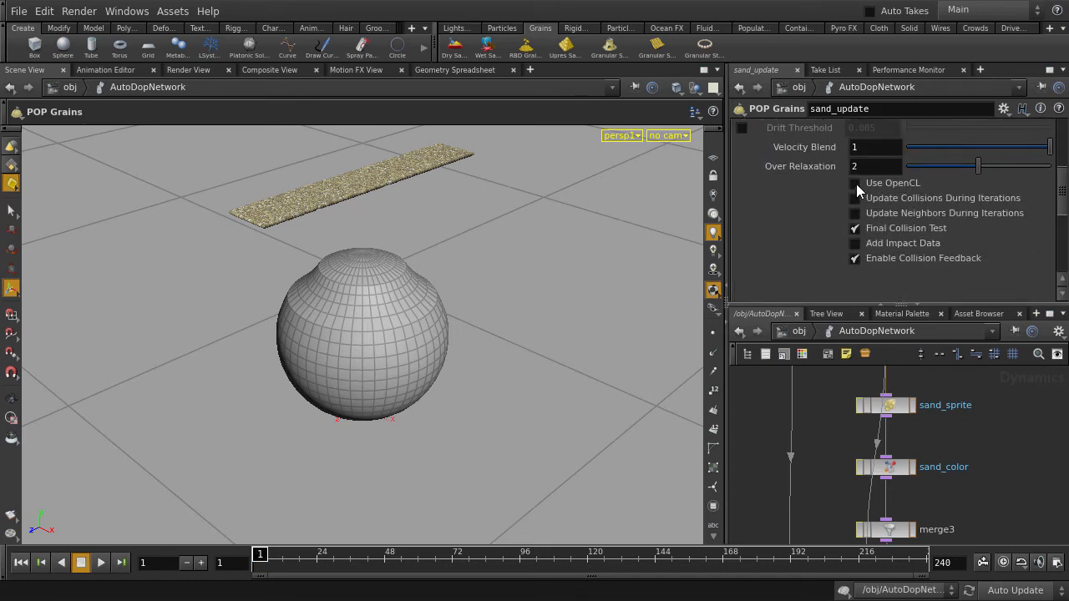
left_click(855, 184)
Step: Turn on real-time playback, simulate the granular sheet and scrub to frame 13
left_click(1003, 562)
key("Up")
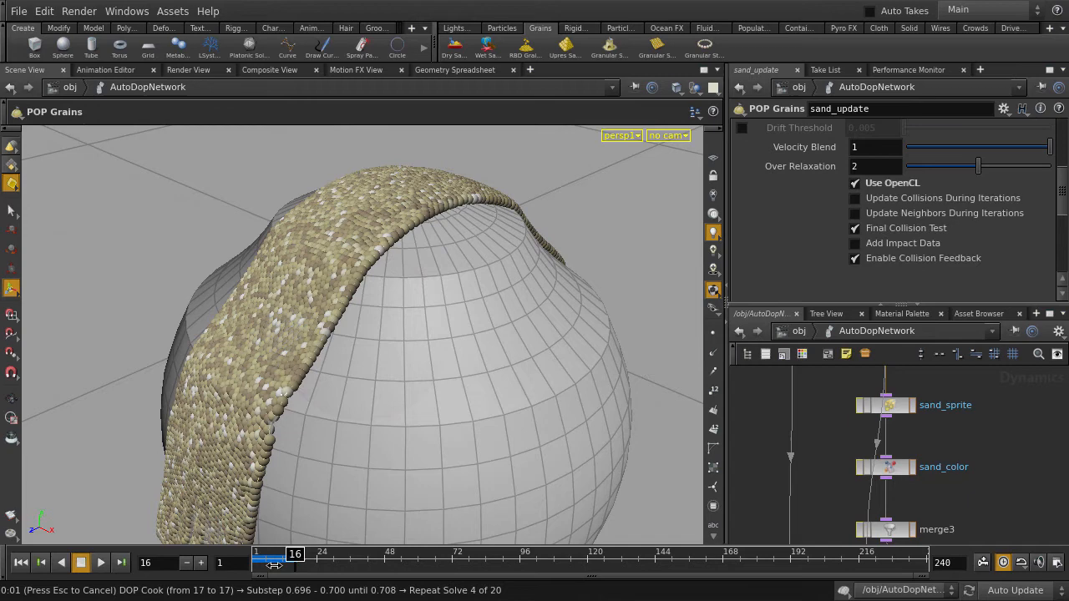
mouse_move(273, 565)
left_mouse_down()
mouse_move(255, 565)
mouse_move(288, 571)
left_mouse_up()
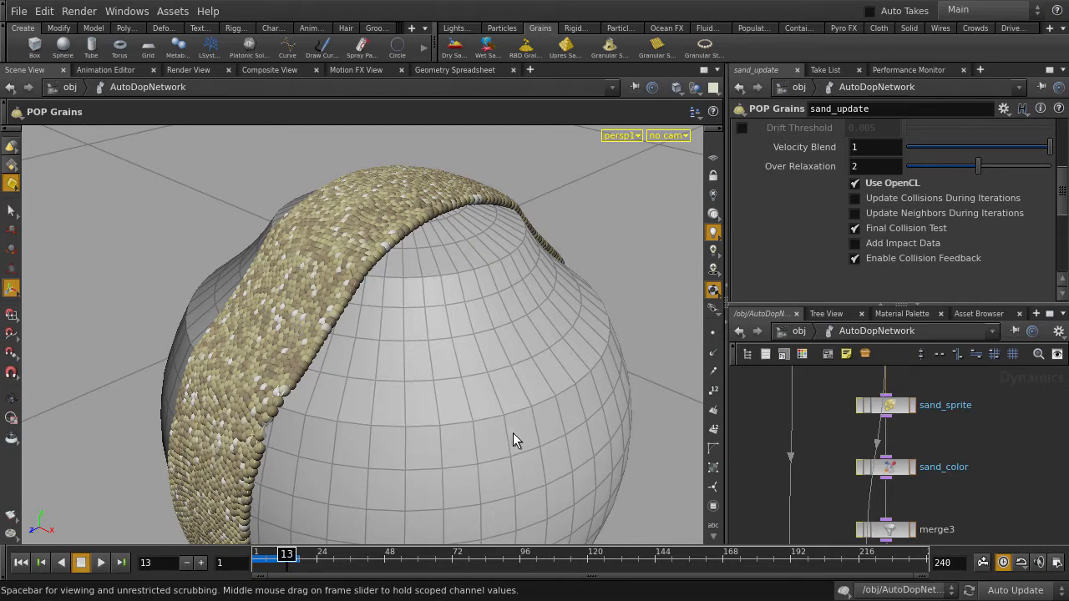
Step: Rewind to frame 1 and open the geometry network inside grid_object1
key("ctrl+Up")
key("u")
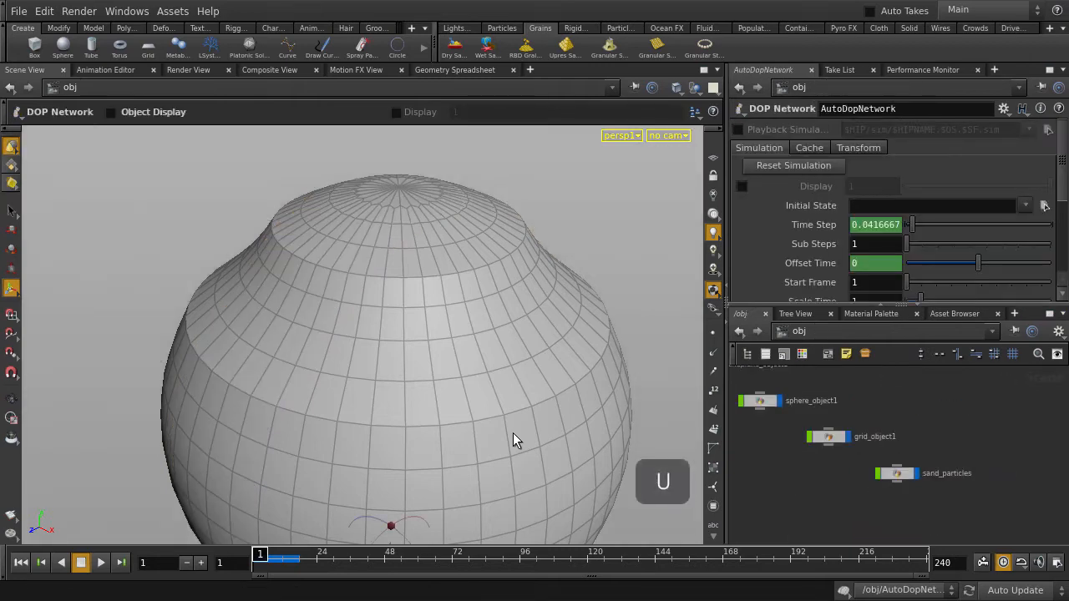
double_click(828, 437)
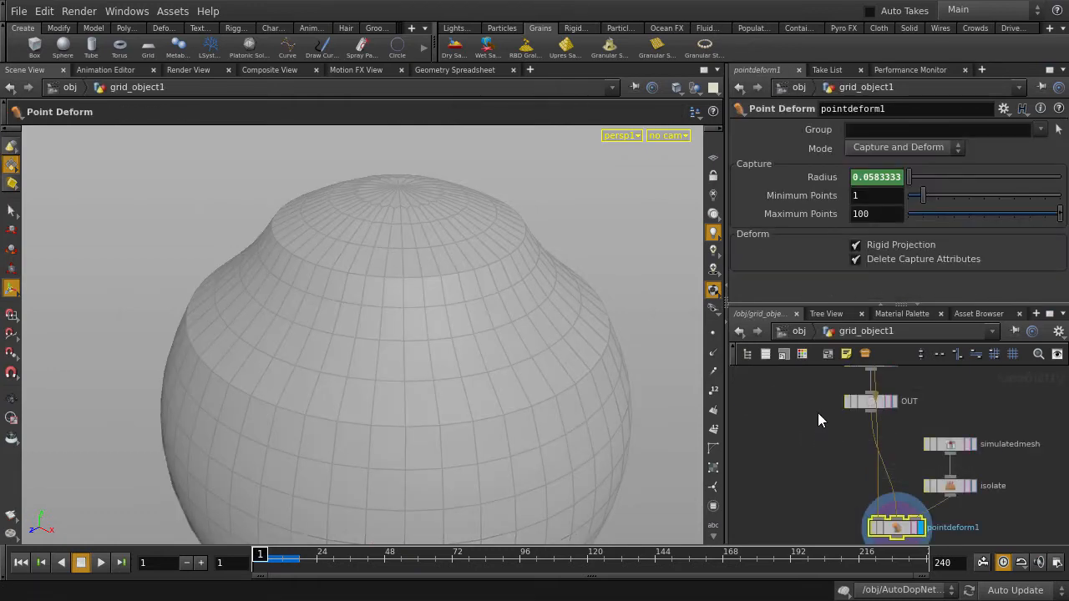
Step: Add a Duplicate node and insert it between grid1 and grainsource1
middle_click_drag(810, 392, 797, 460)
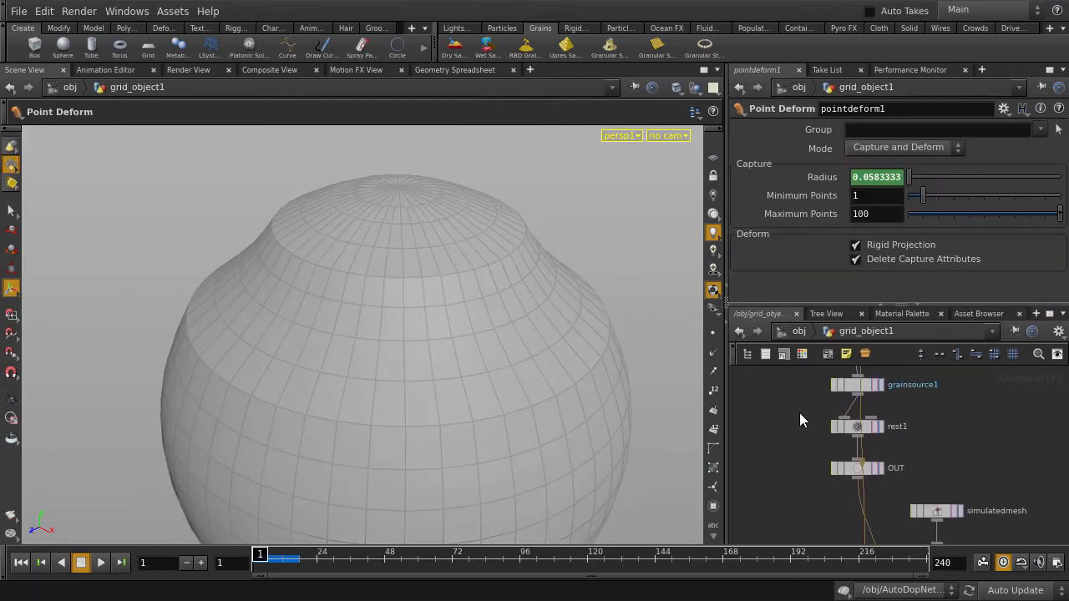
middle_click_drag(799, 412, 789, 462)
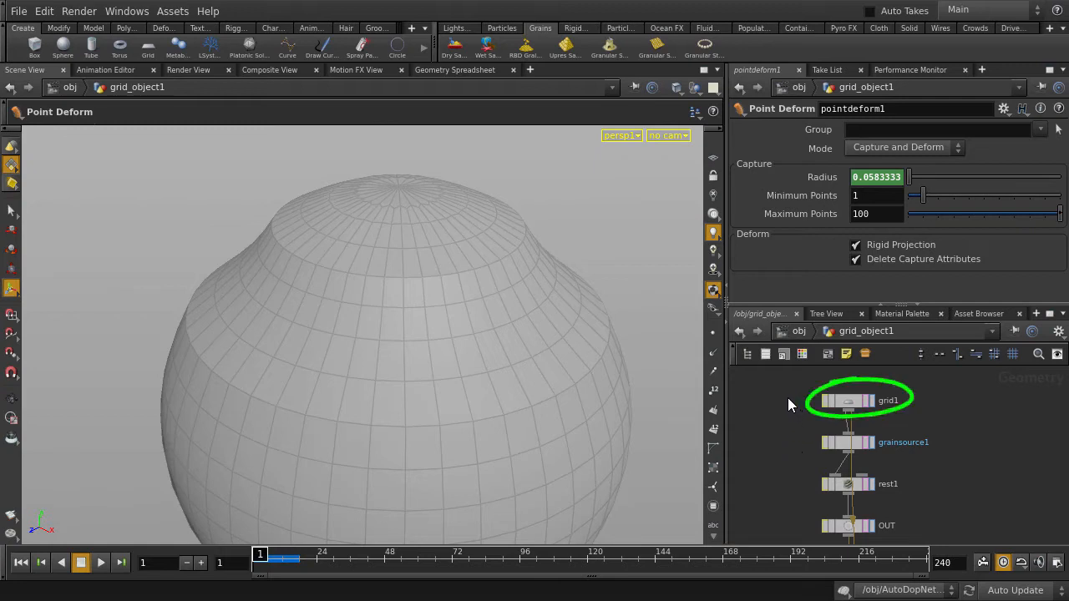
key("Tab")
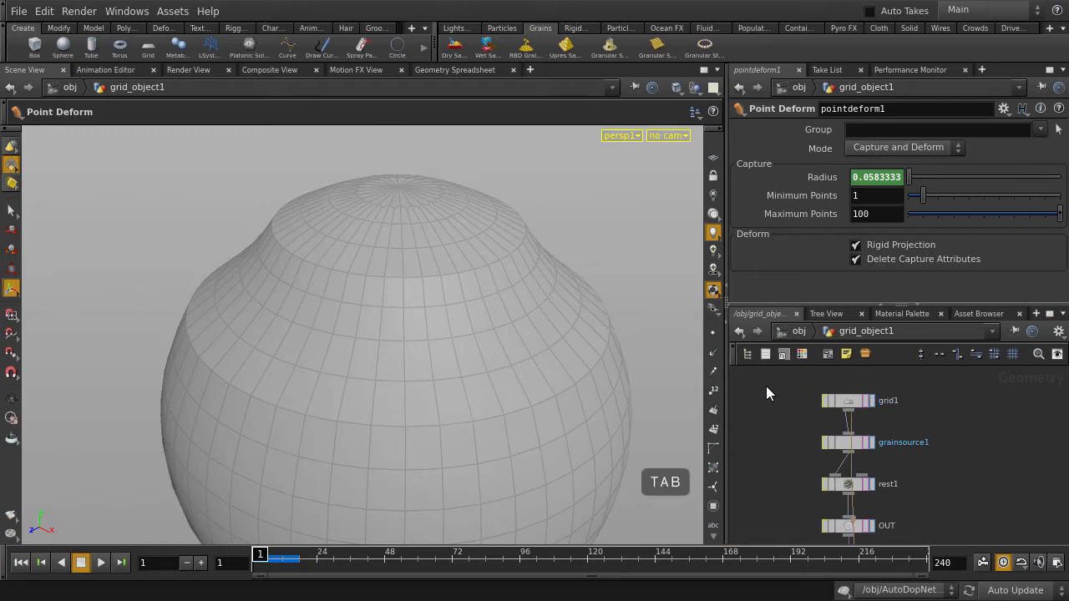
type("dupli")
key("Return")
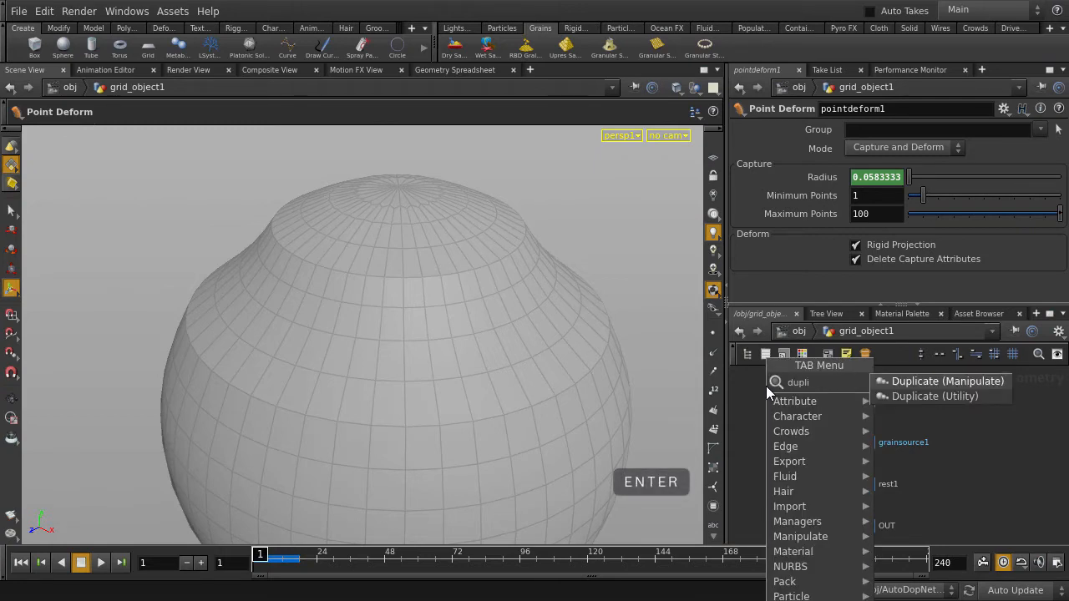
left_click(766, 386)
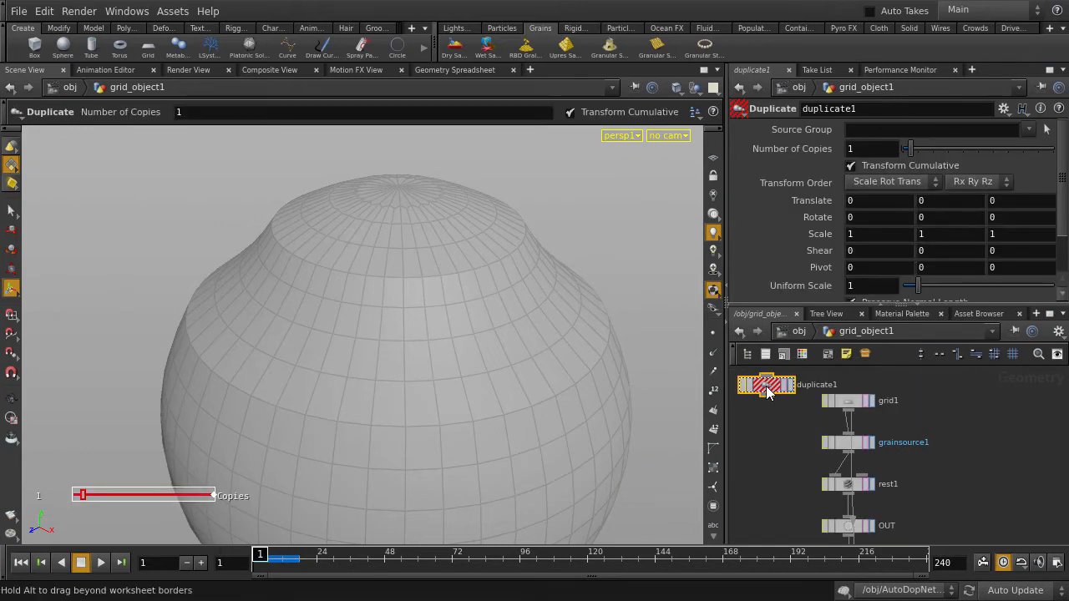
left_click_drag(767, 393, 847, 427)
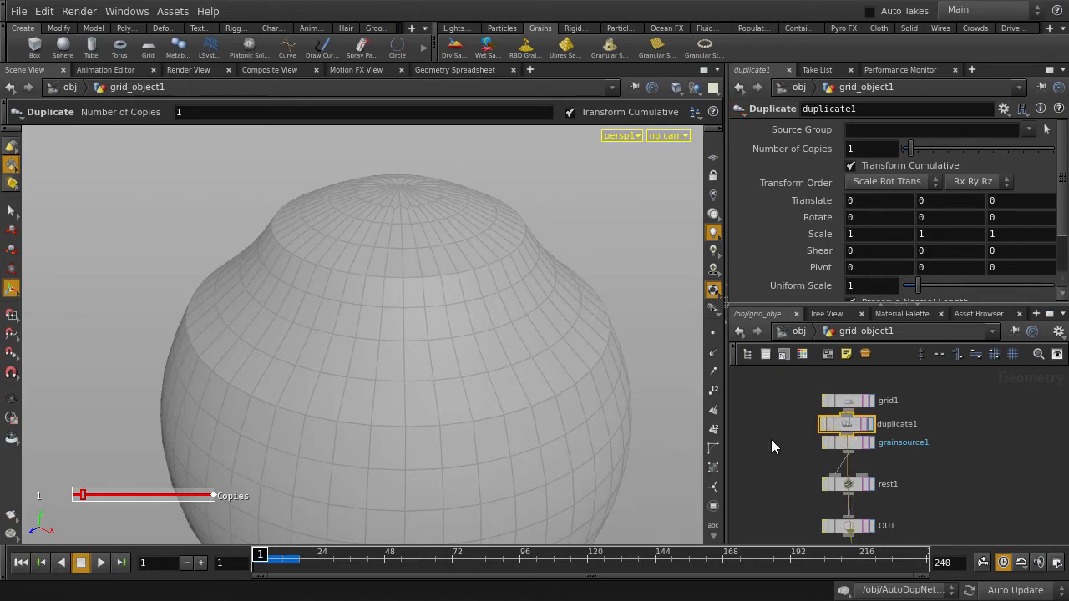
Step: Lay out the network and reroute grid1's direct connection to grainsource1 through duplicate1
key("l")
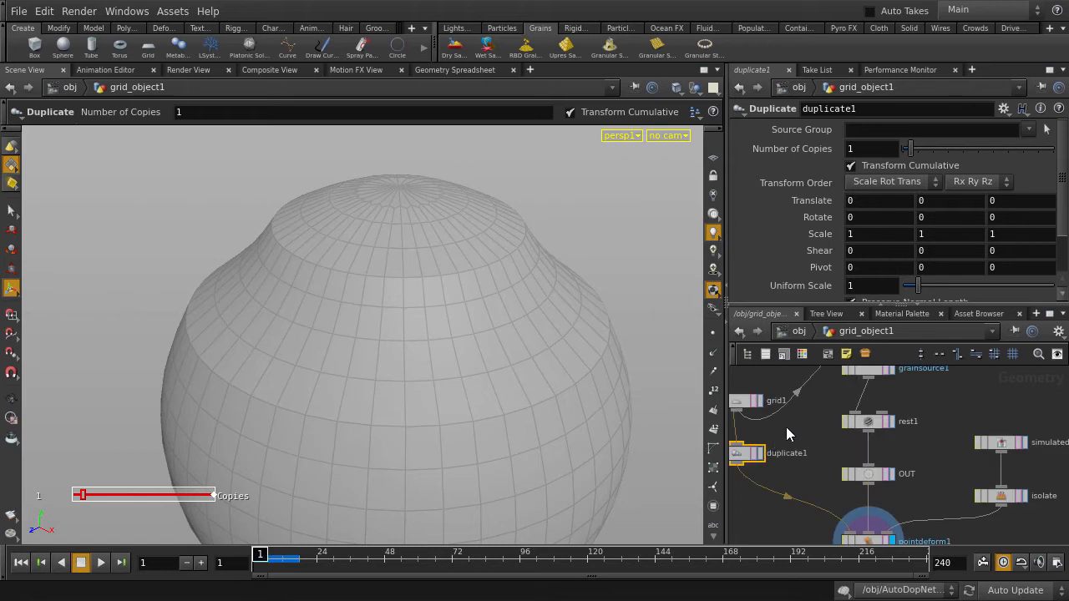
middle_click_drag(826, 434, 890, 451)
right_click_drag(838, 445, 948, 443)
middle_click_drag(886, 441, 943, 430)
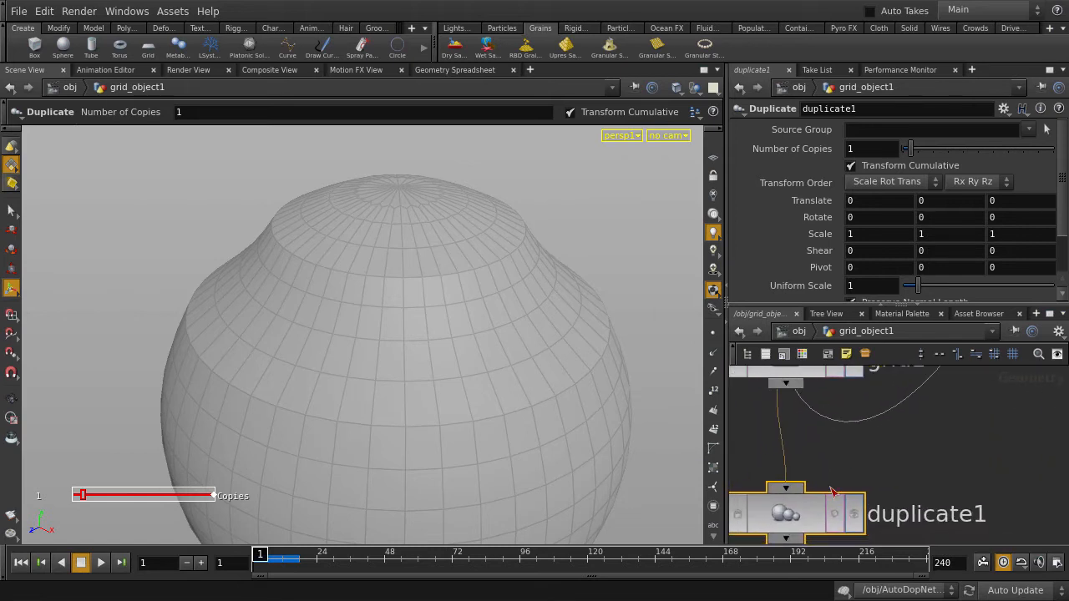
left_click_drag(832, 493, 856, 433)
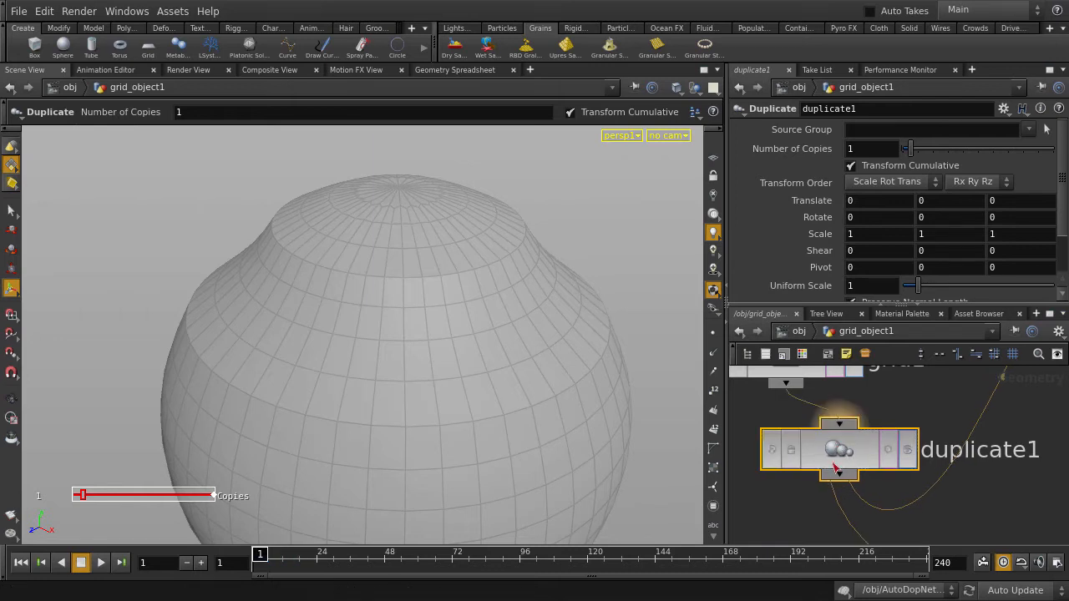
left_click_drag(837, 455, 821, 510)
right_click_drag(880, 421, 840, 423)
middle_click_drag(840, 422, 838, 446)
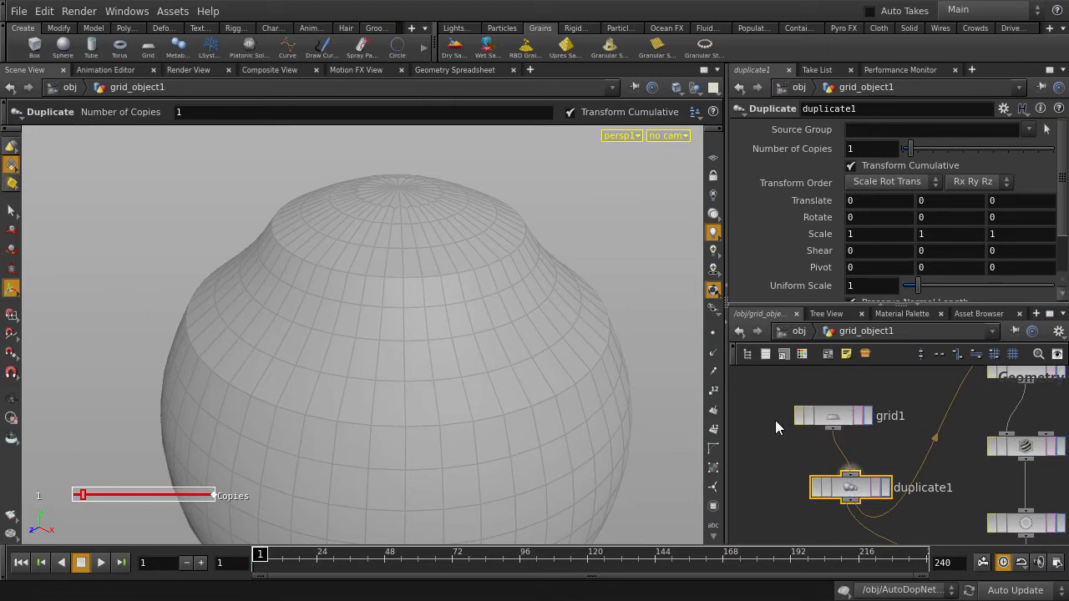
Step: Set the number of copies on duplicate1 to 4
right_click_drag(656, 286, 398, 290, "alt")
middle_click_drag(541, 332, 544, 369, "alt")
right_click_drag(501, 354, 338, 338, "alt")
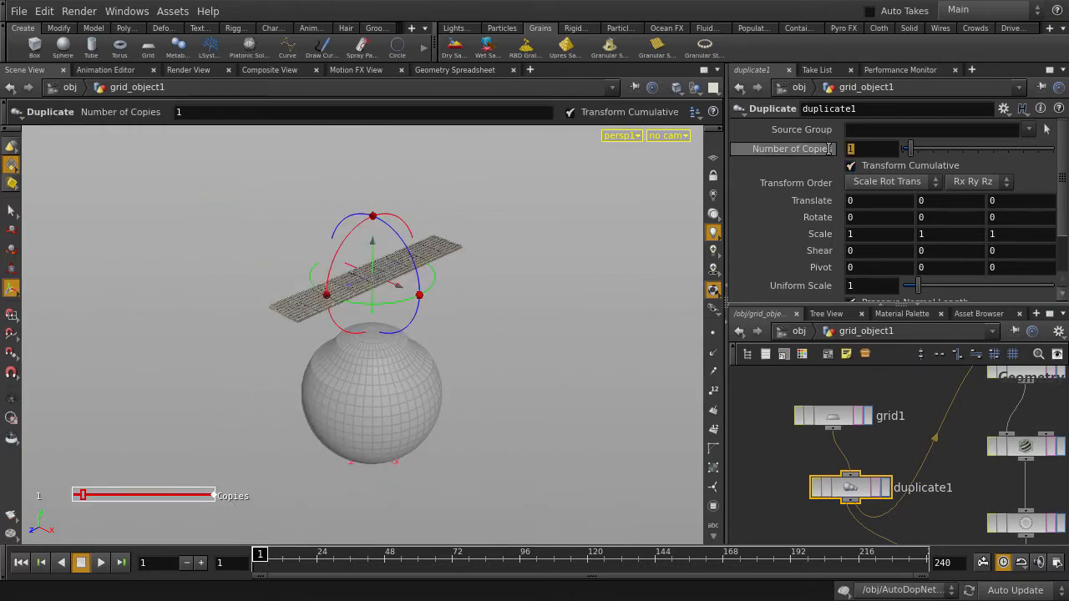
type("4")
key("Return")
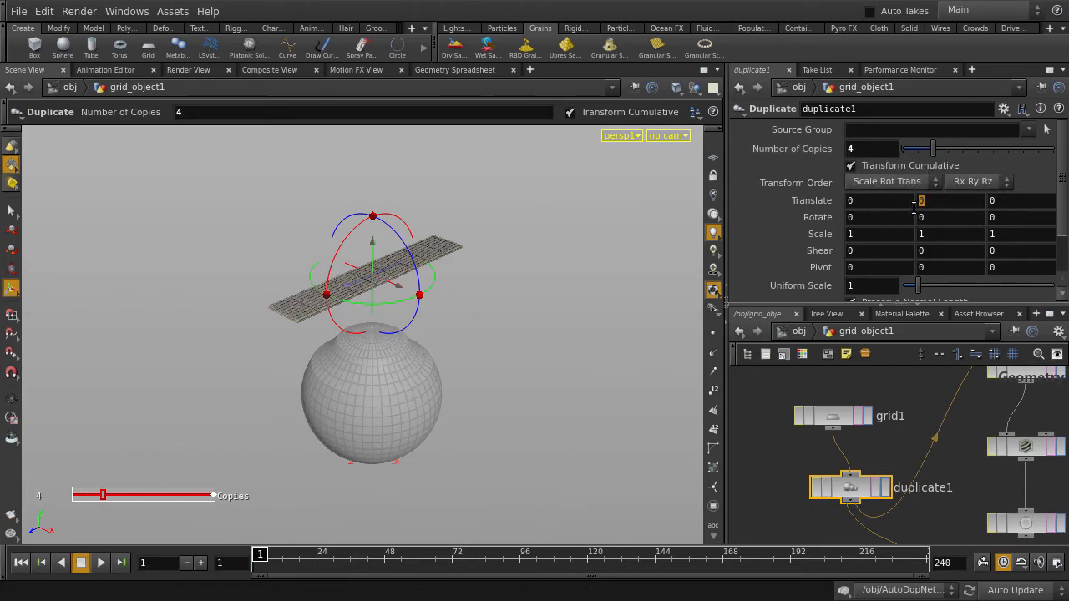
Step: Offset each duplicated grid by .25 in Y and rotate it 30 degrees around Y
type(".25")
key("Tab")
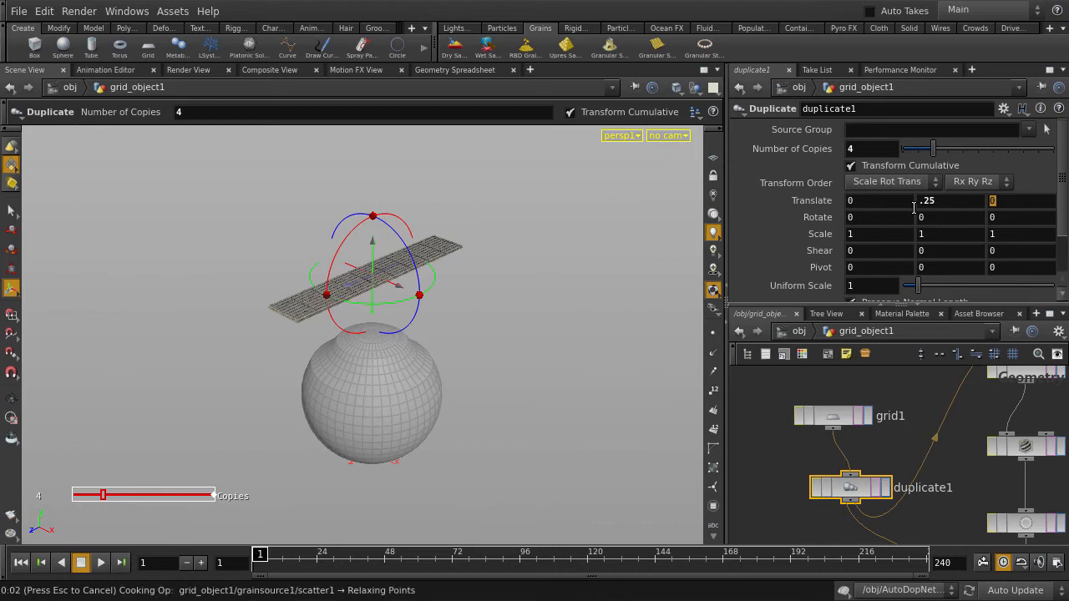
key("Tab")
key("Tab")
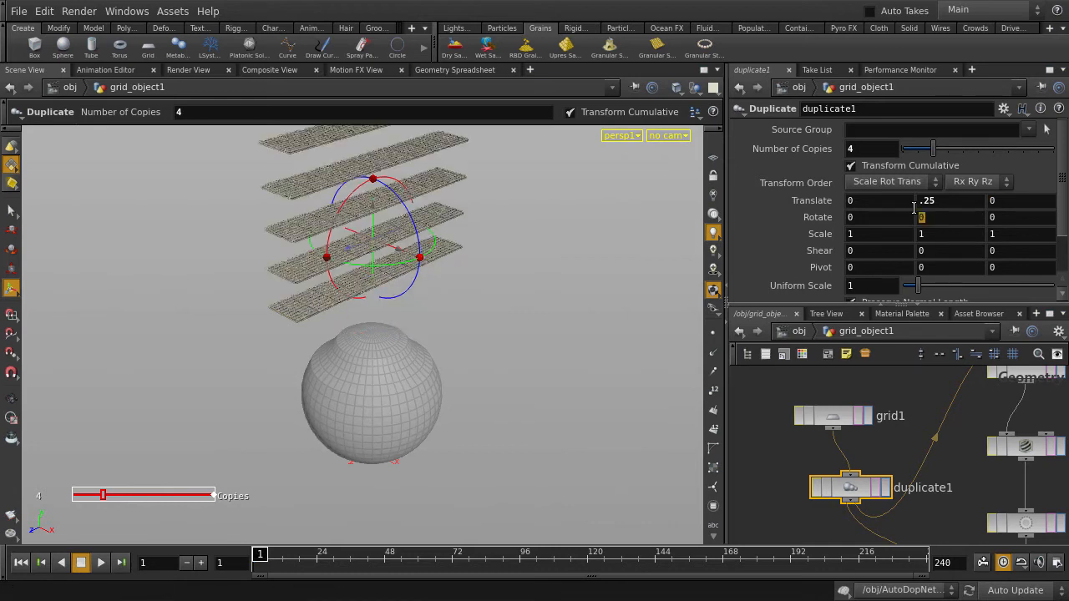
type("30")
key("Return")
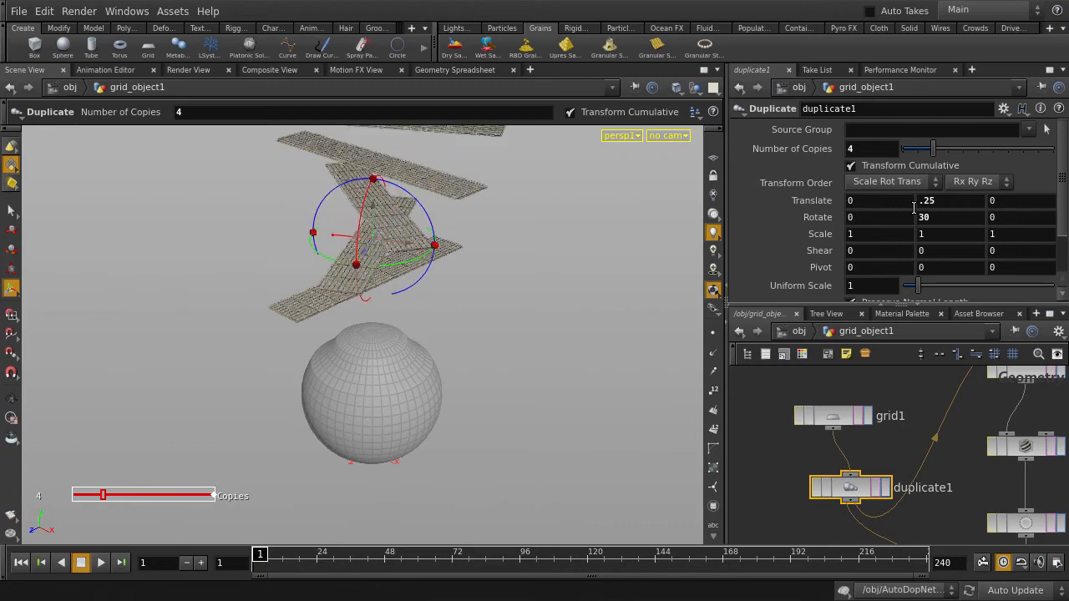
Step: Return to the object level, clear the selection and turn off the display of grid_object1
key("u")
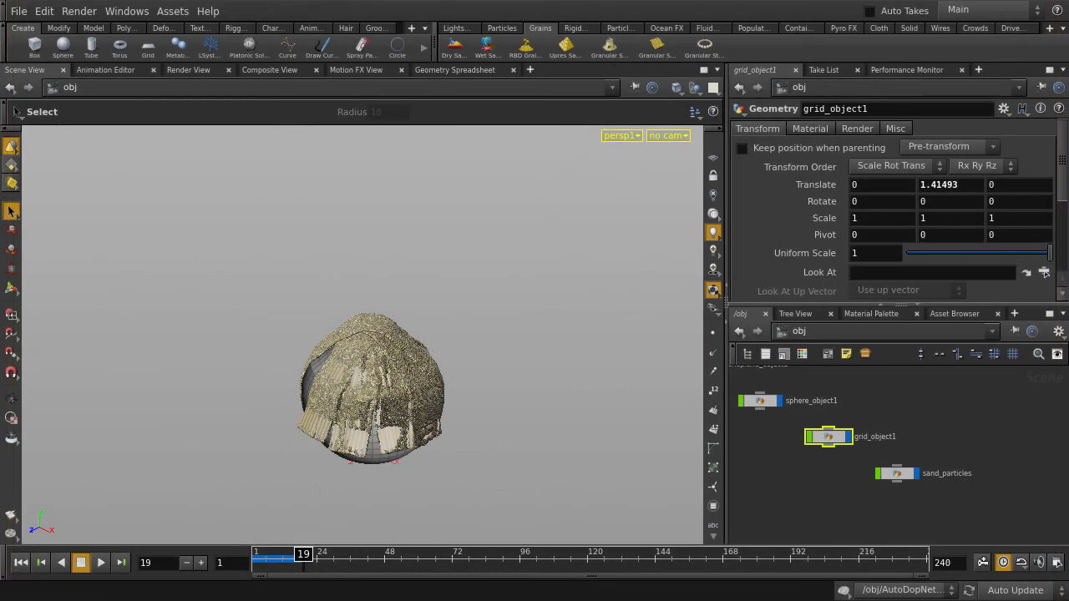
left_click(605, 273)
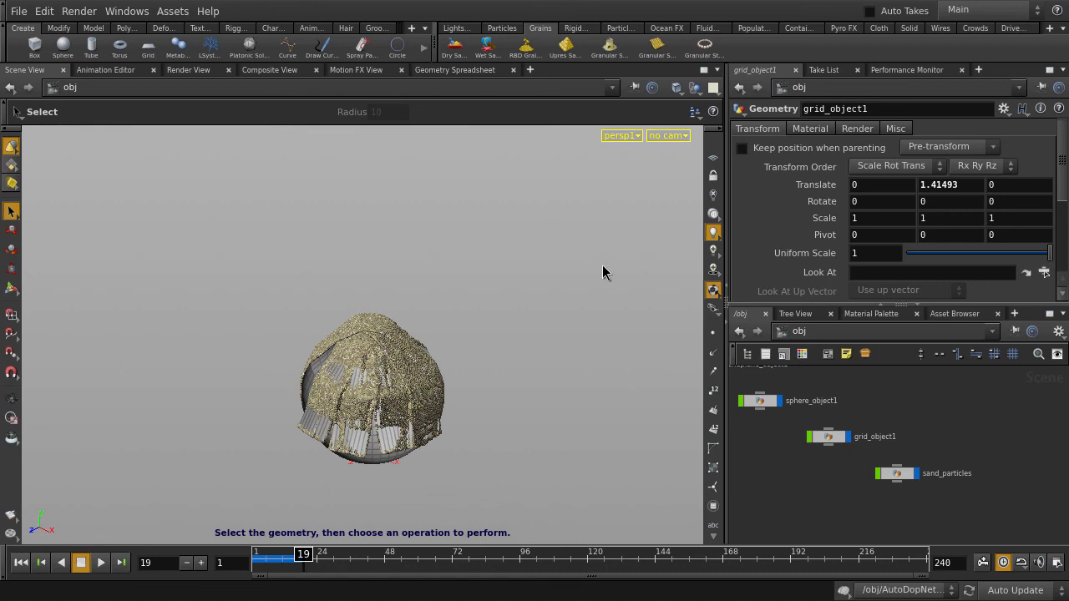
left_click(849, 436)
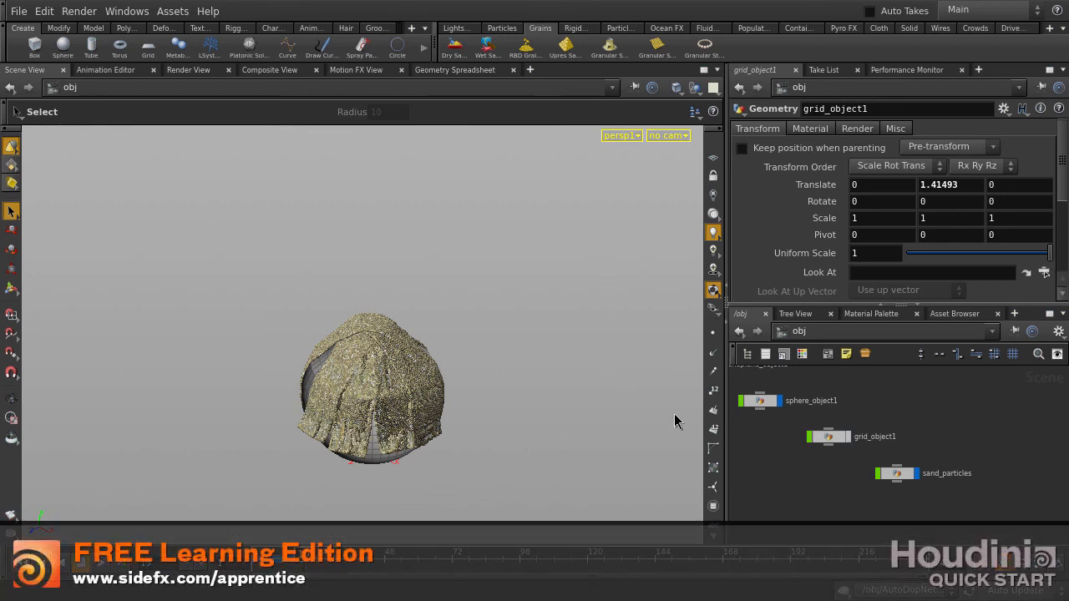